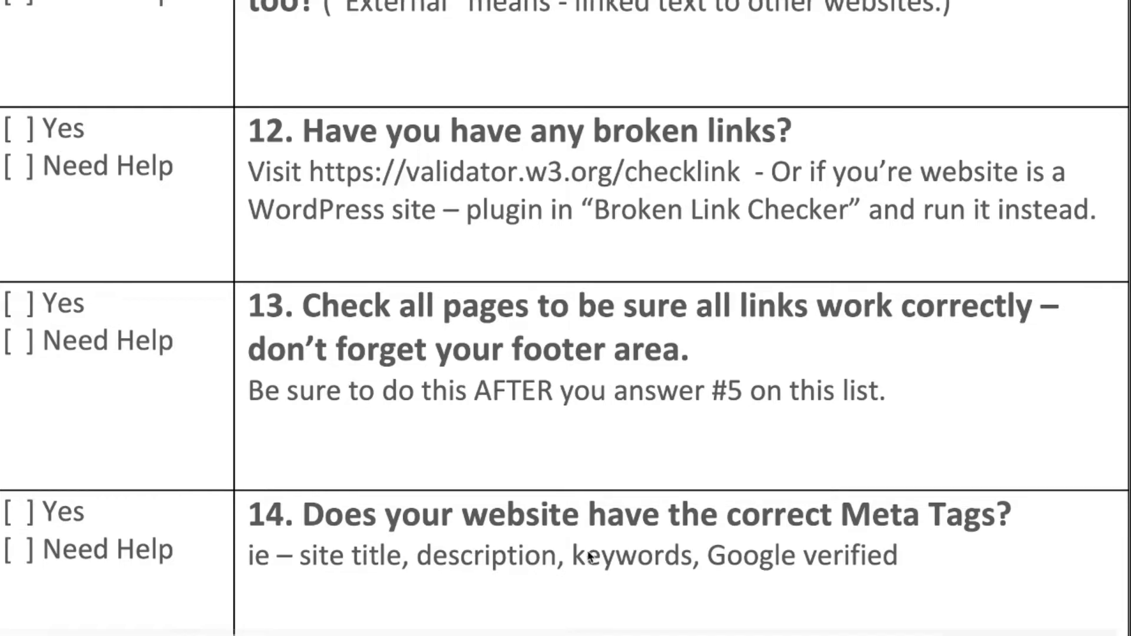
left_click_drag(561, 555, 694, 552)
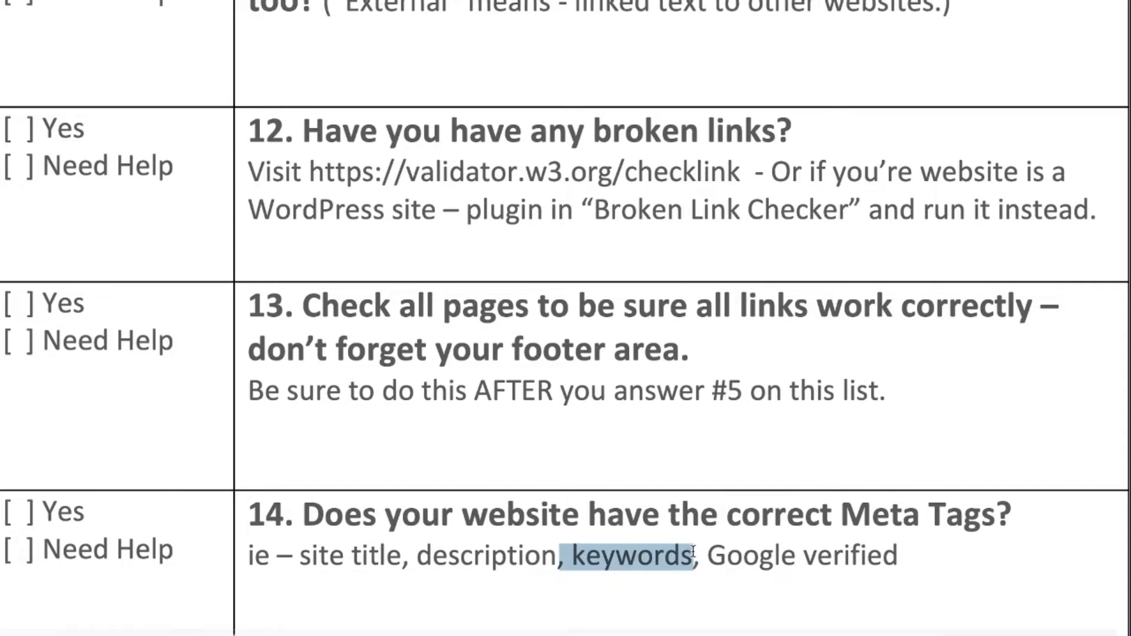
left_click(693, 552)
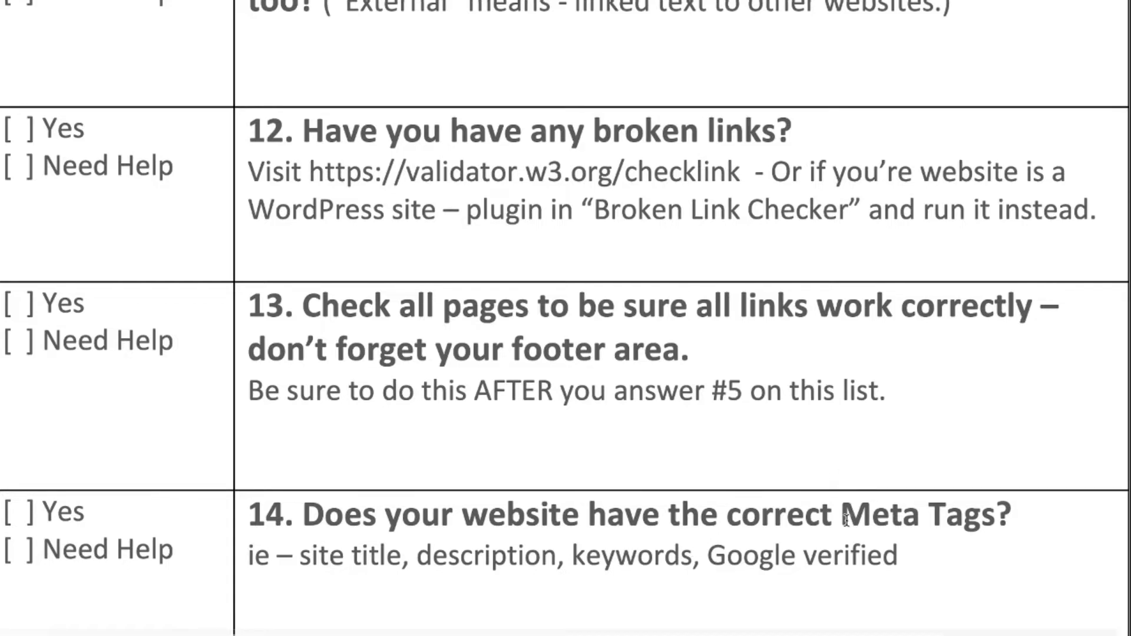
left_click_drag(842, 513, 996, 511)
left_click(992, 508)
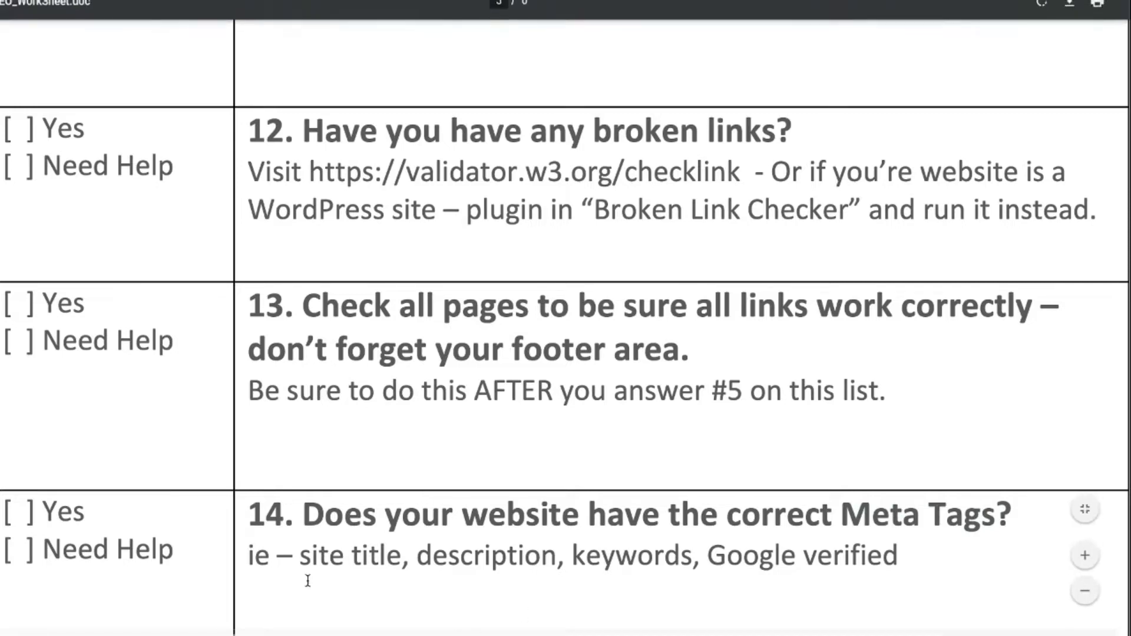
left_click_drag(304, 557, 403, 551)
left_click(396, 549)
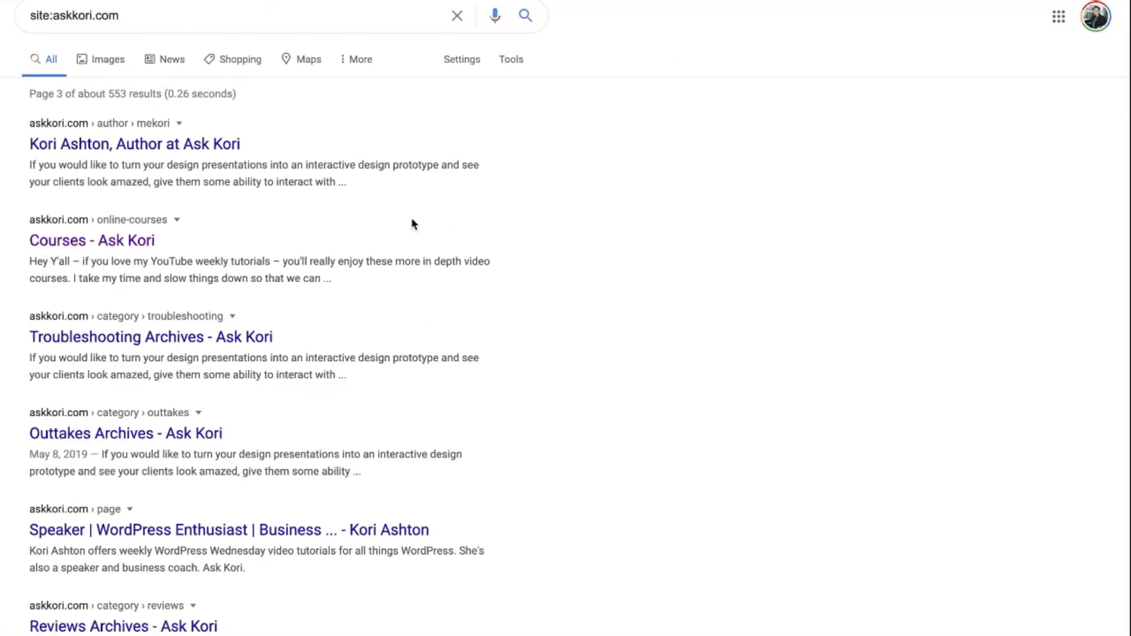
Step: Edit the Google query down to 'site:' and choose the site:askkori.com suggestion to rerun it
double_click(49, 18)
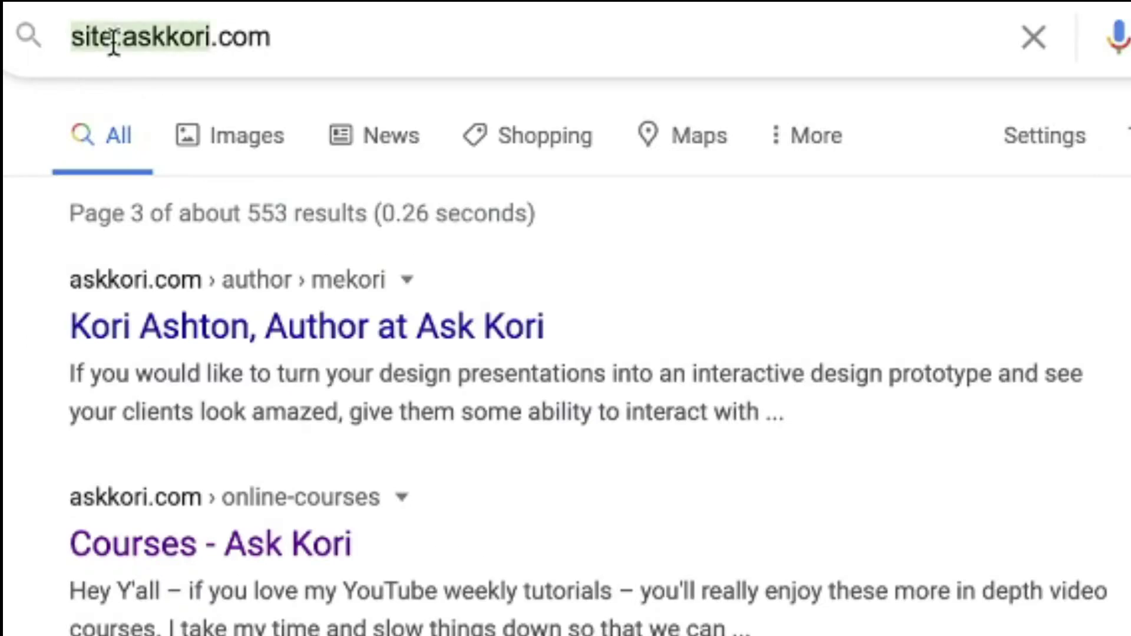
left_click(114, 41)
left_click(272, 26)
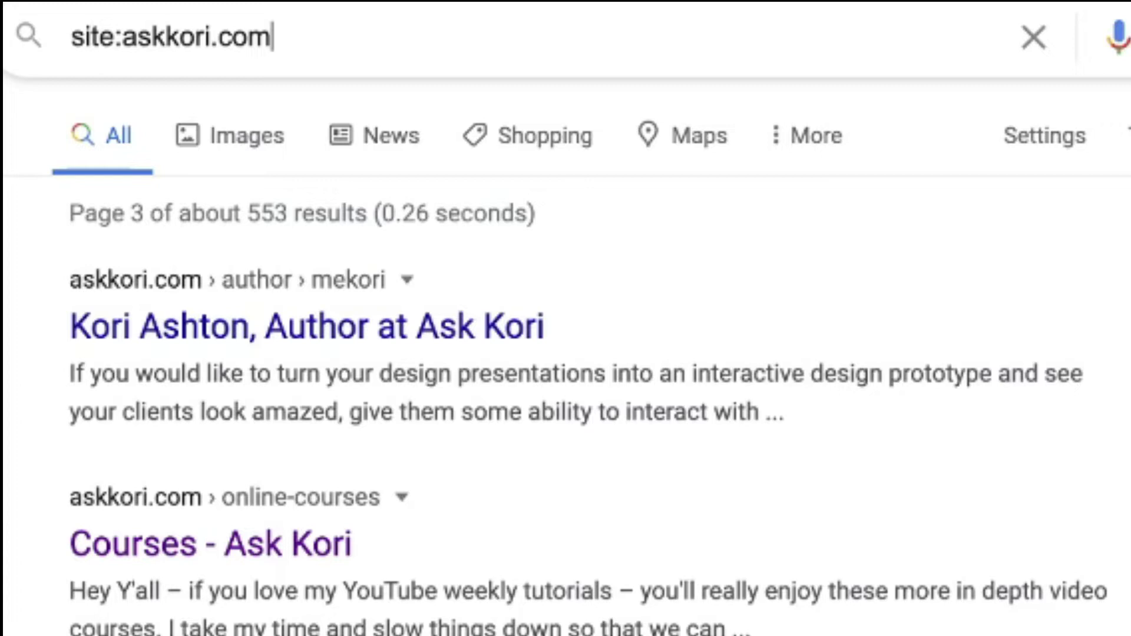
triple_click(287, 46)
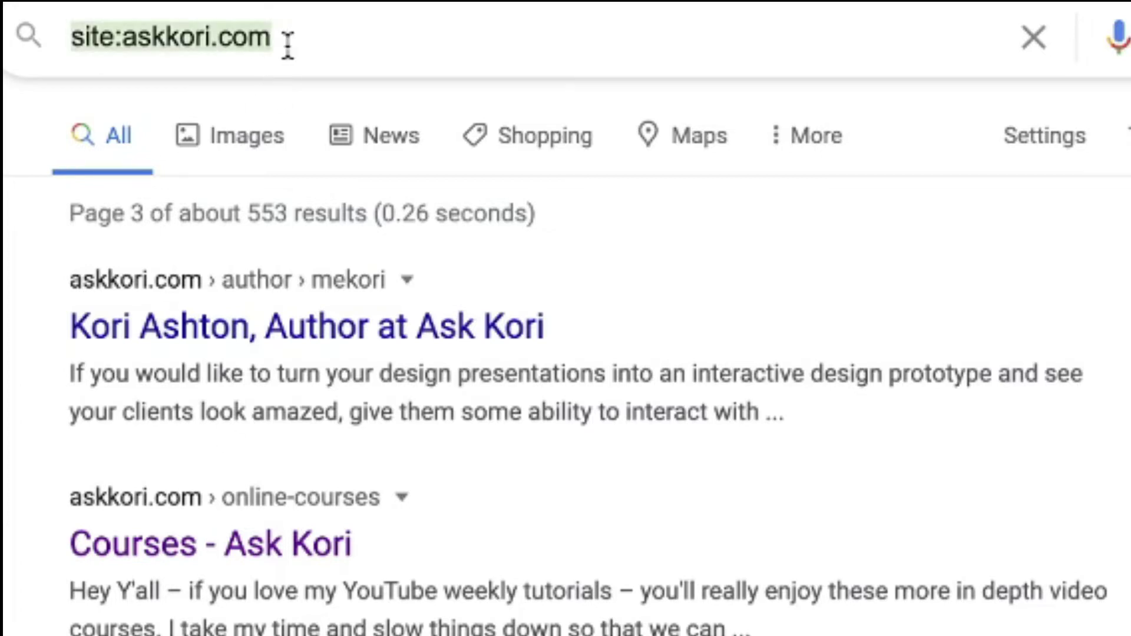
left_click(288, 46)
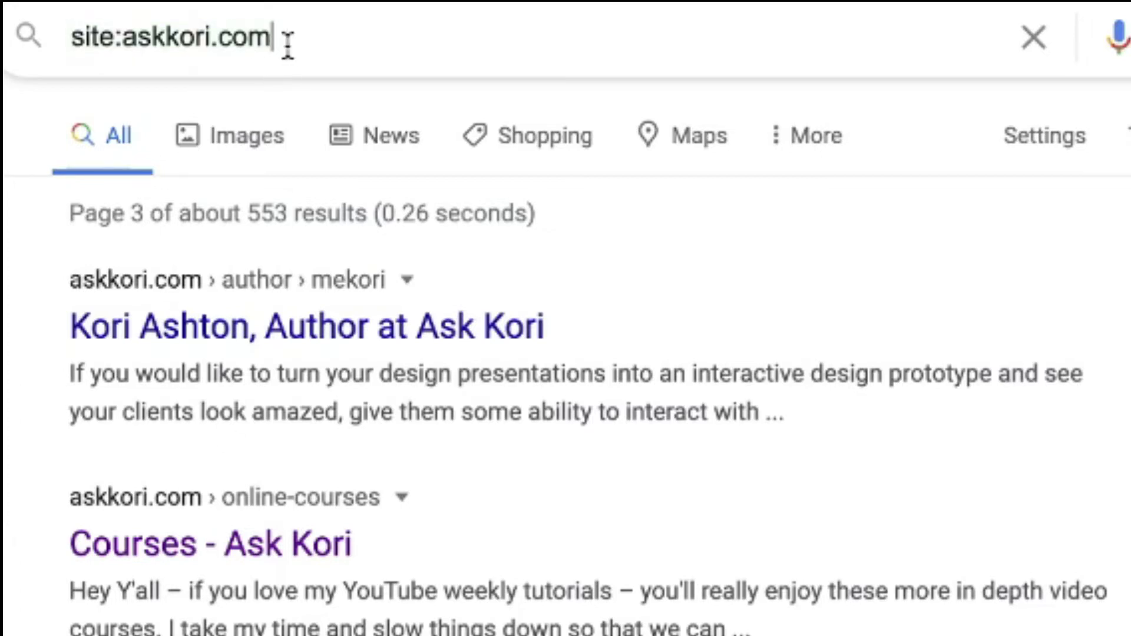
left_click_drag(120, 53, 383, 37)
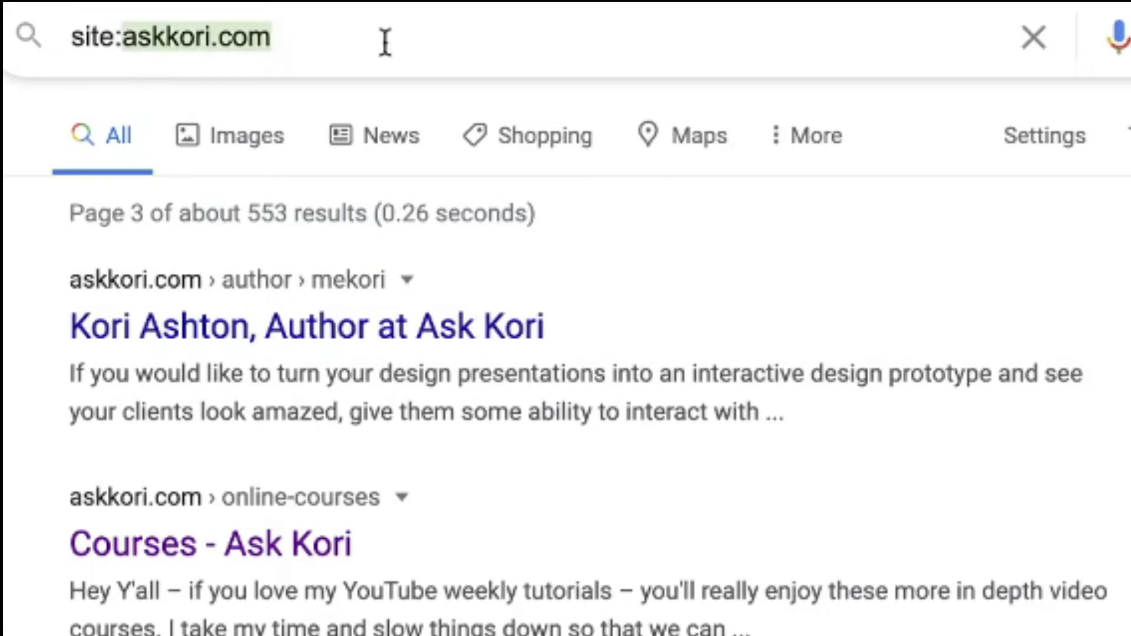
key("BackSpace")
left_click(319, 96)
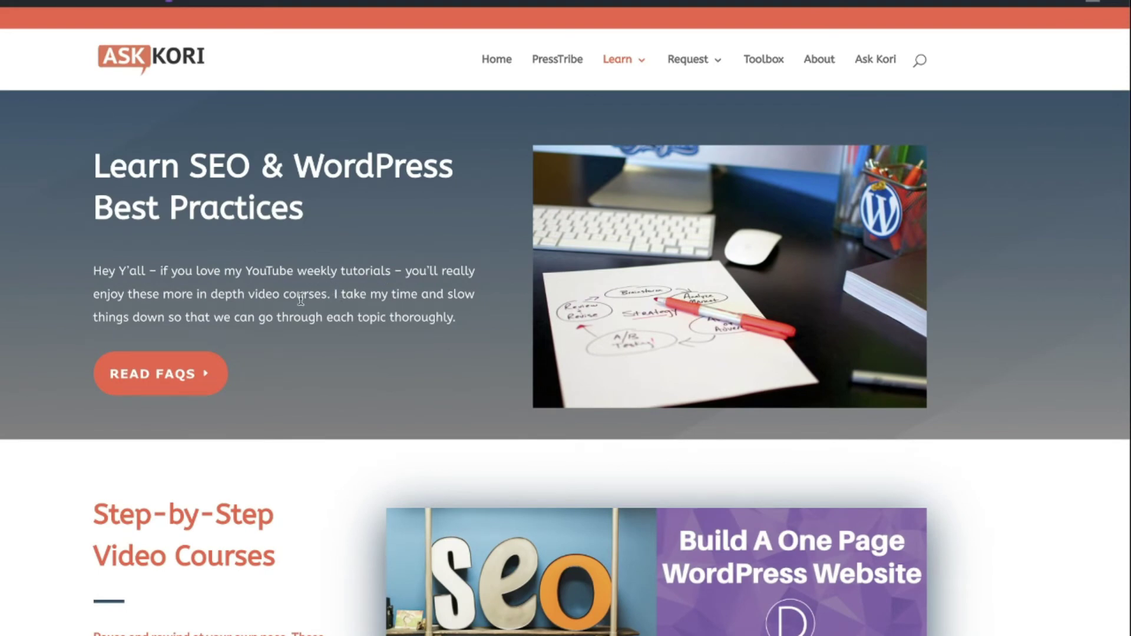
Step: Scroll through the Ask Kori Courses page's course cards and back to the top
scroll(320, 361, "down", 5)
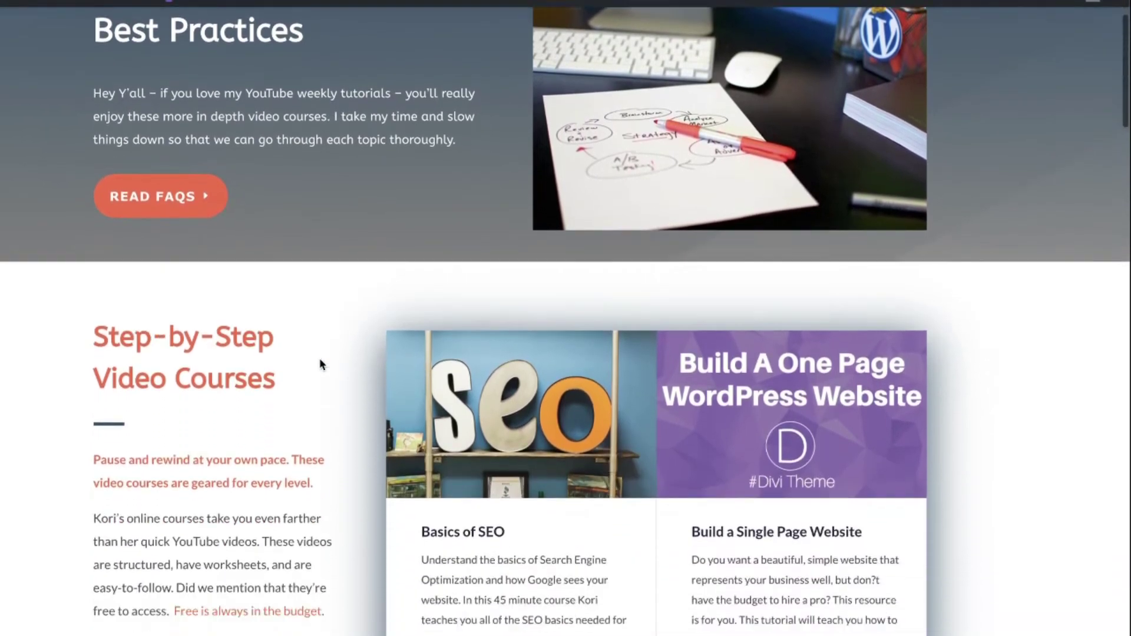
scroll(319, 359, "down", 12)
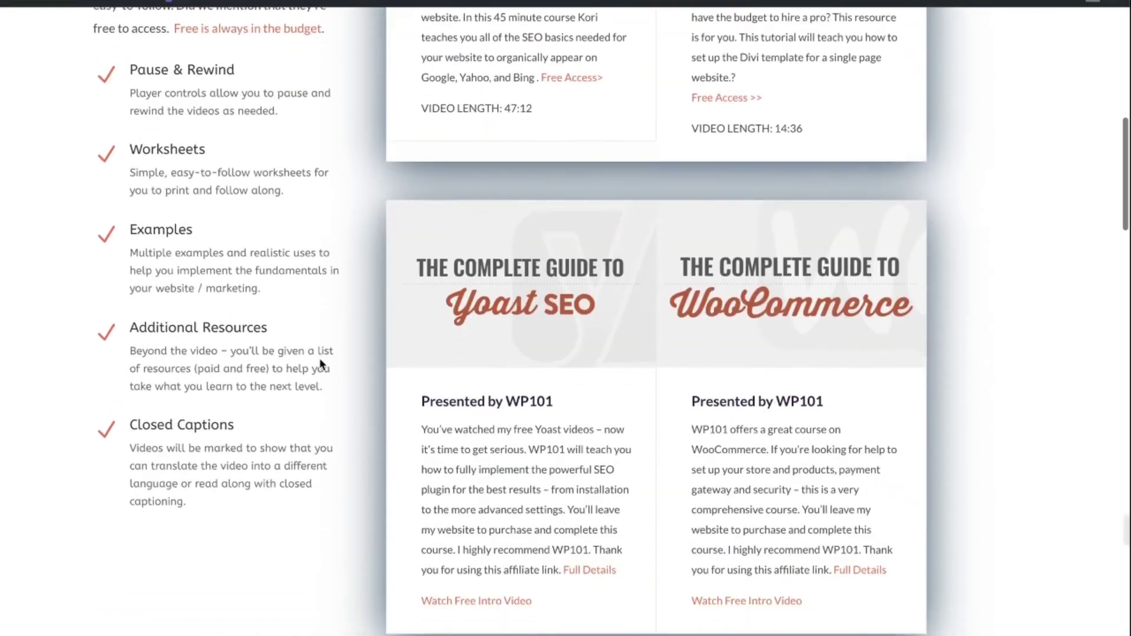
scroll(319, 359, "up", 12)
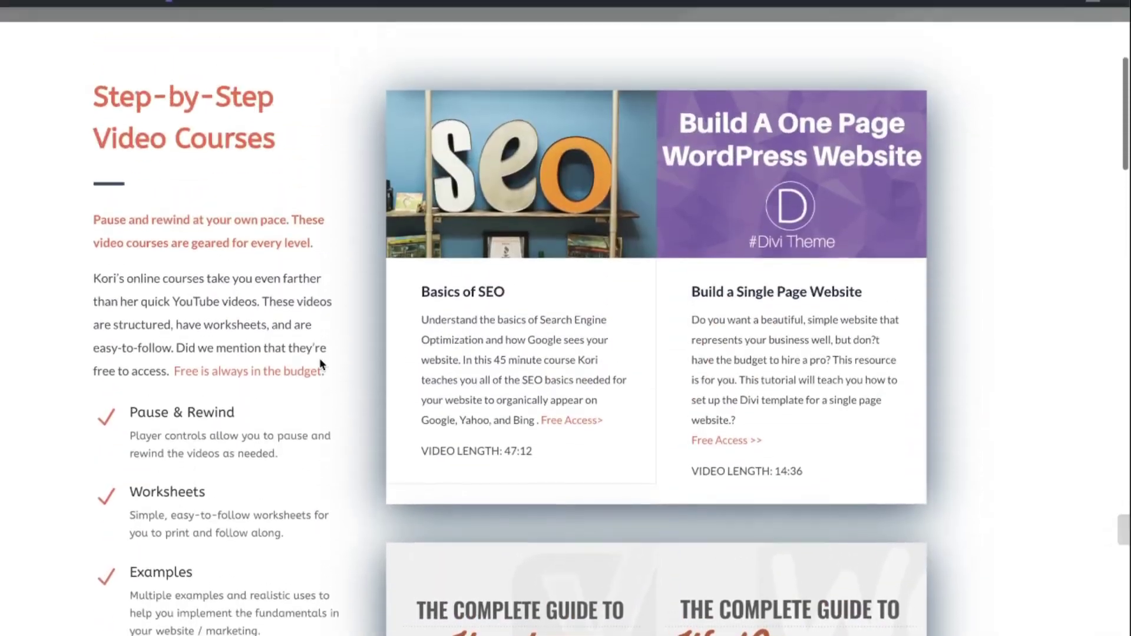
scroll(319, 360, "up", 6)
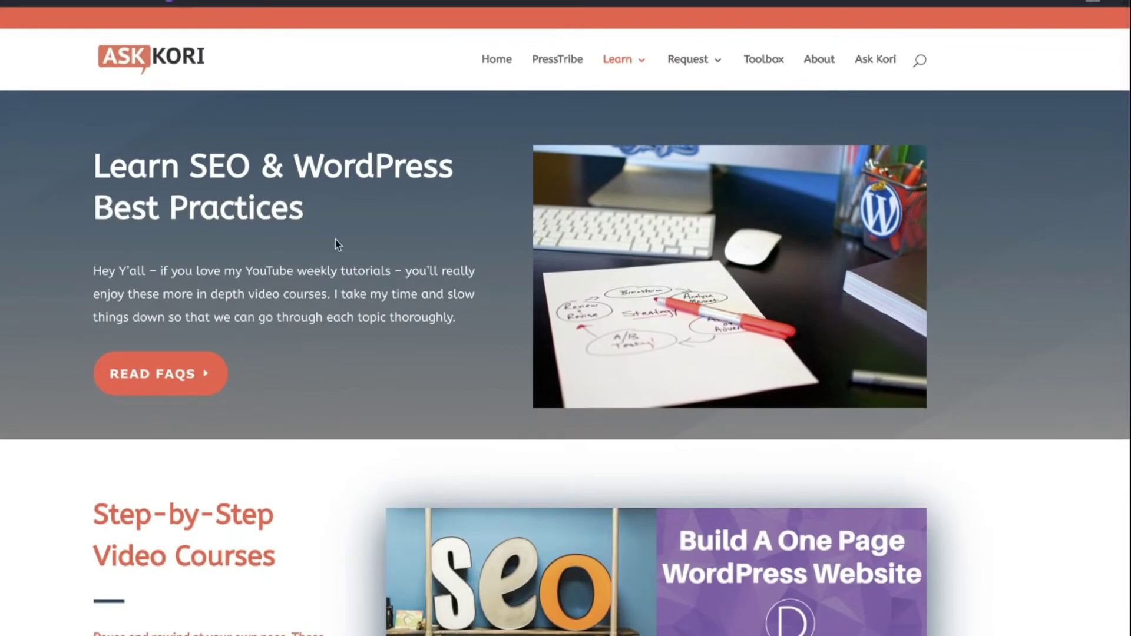
Step: Open the Courses page in the WordPress editor and scroll past the Divi footer rows toward Yoast SEO
left_click(118, 3)
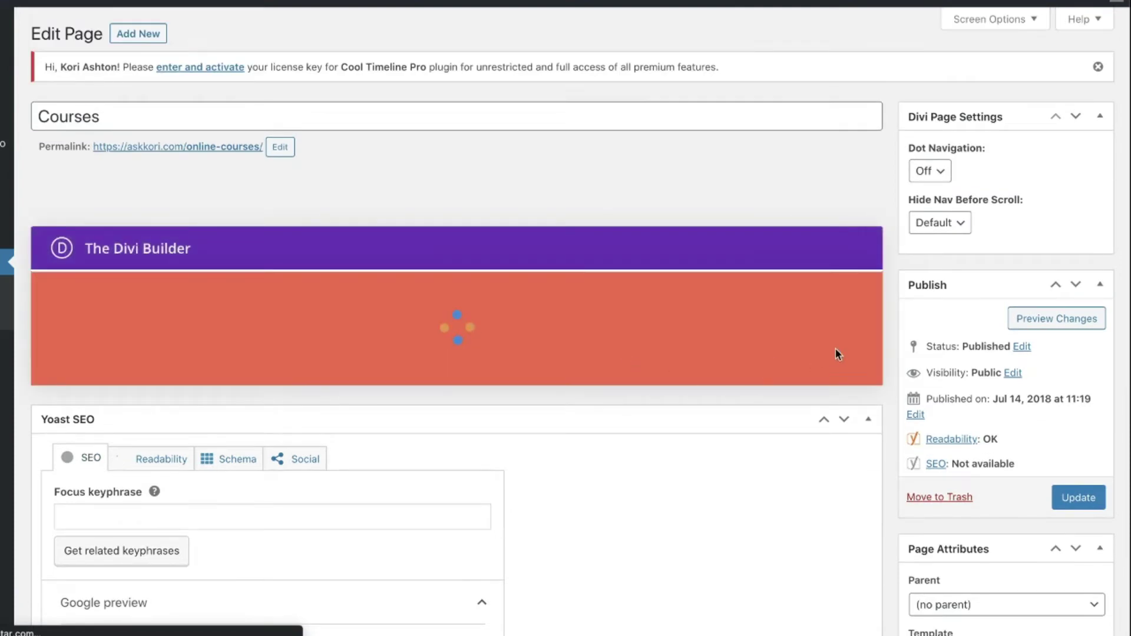
scroll(837, 471, "down", 2)
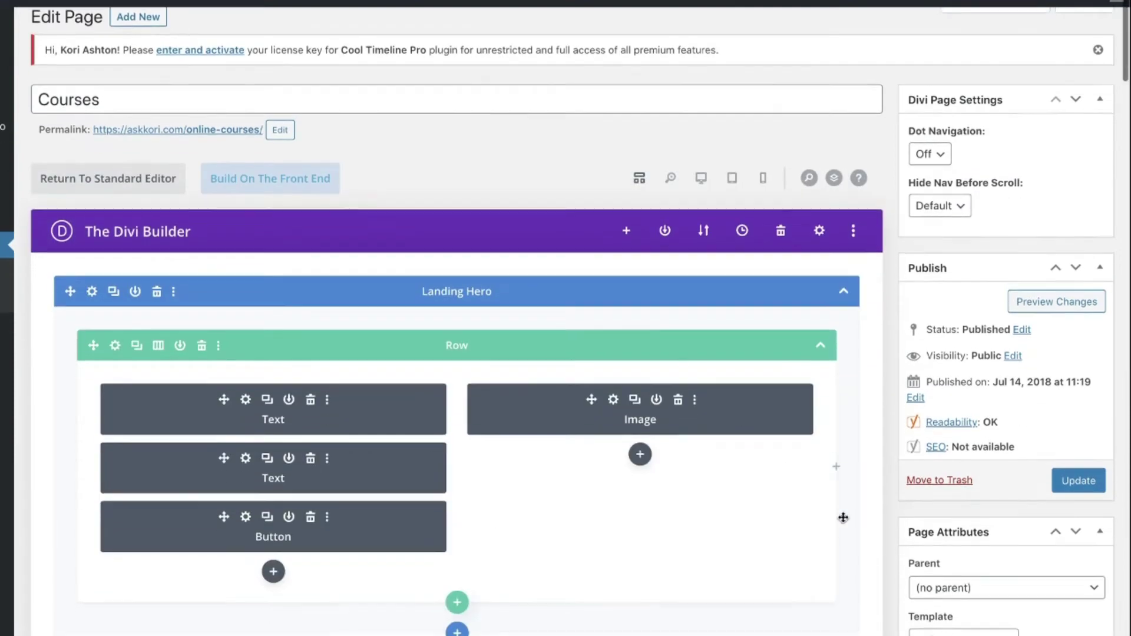
scroll(843, 518, "down", 2)
scroll(843, 518, "down", 8)
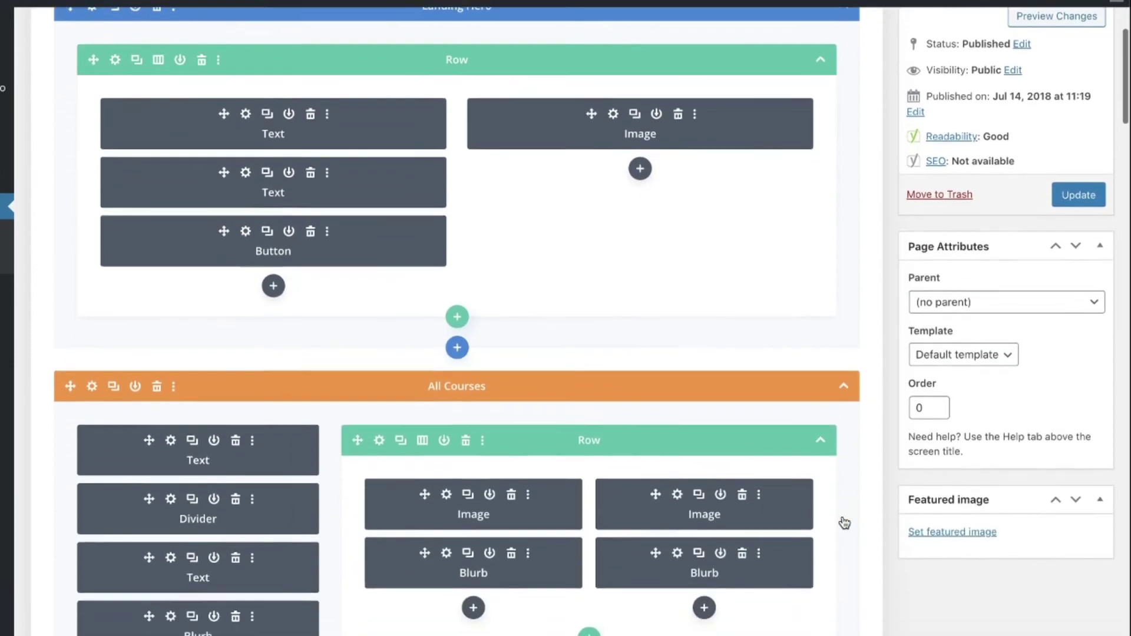
scroll(843, 518, "down", 18)
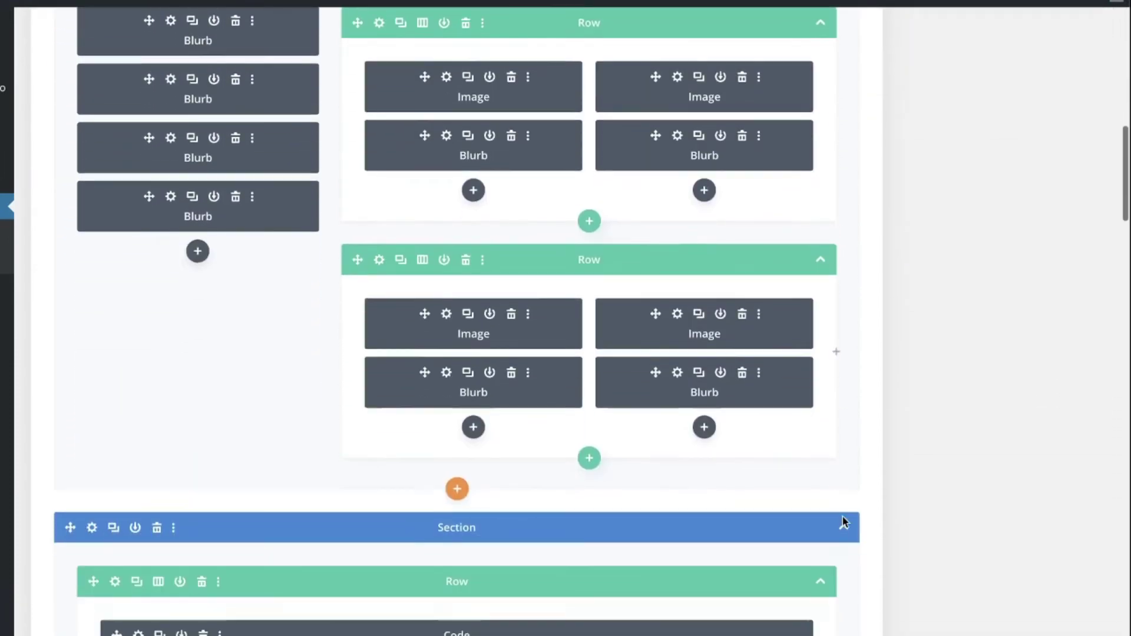
scroll(843, 518, "down", 20)
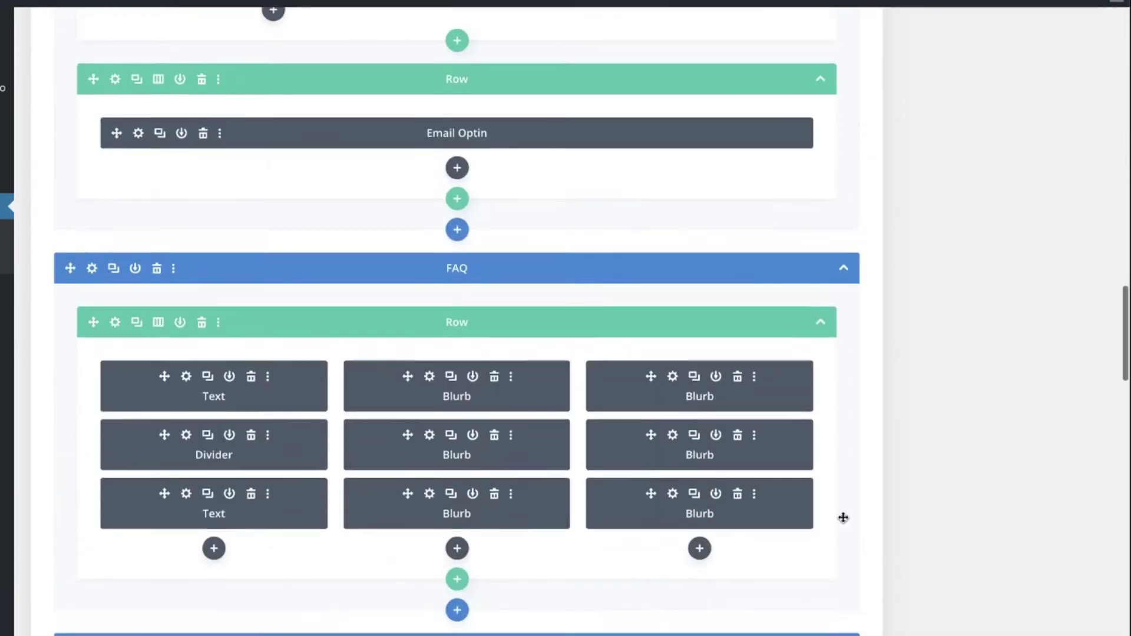
scroll(843, 517, "down", 13)
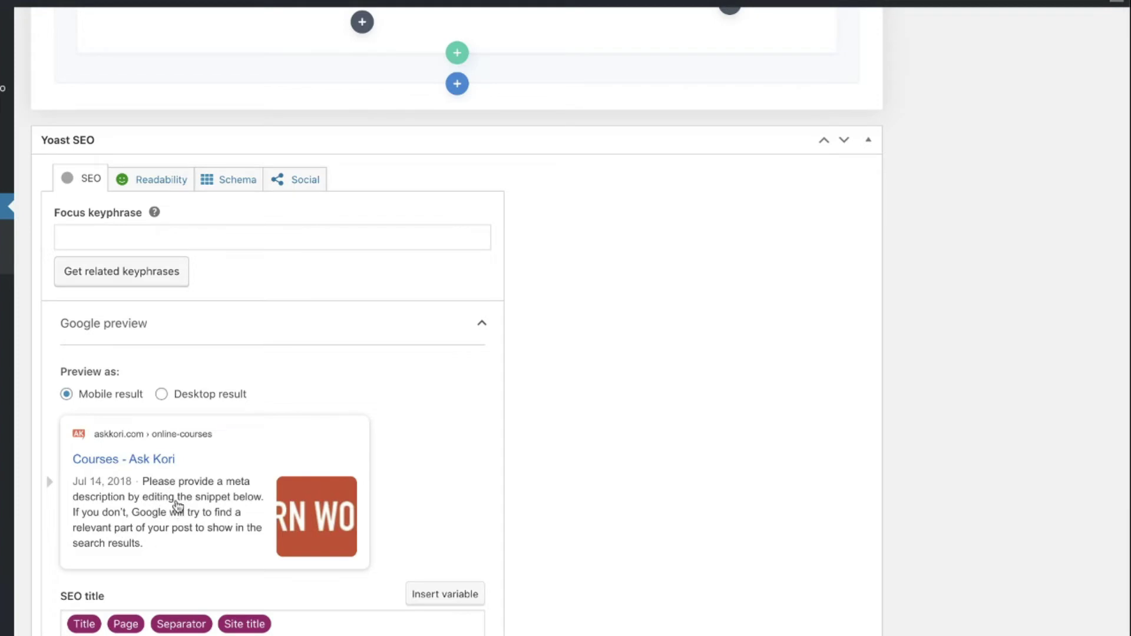
Step: Replace the default title variables with 'Online Digital Courses - Free WordPress Courses |' plus the author's name
scroll(165, 508, "down", 1)
scroll(165, 508, "down", 4)
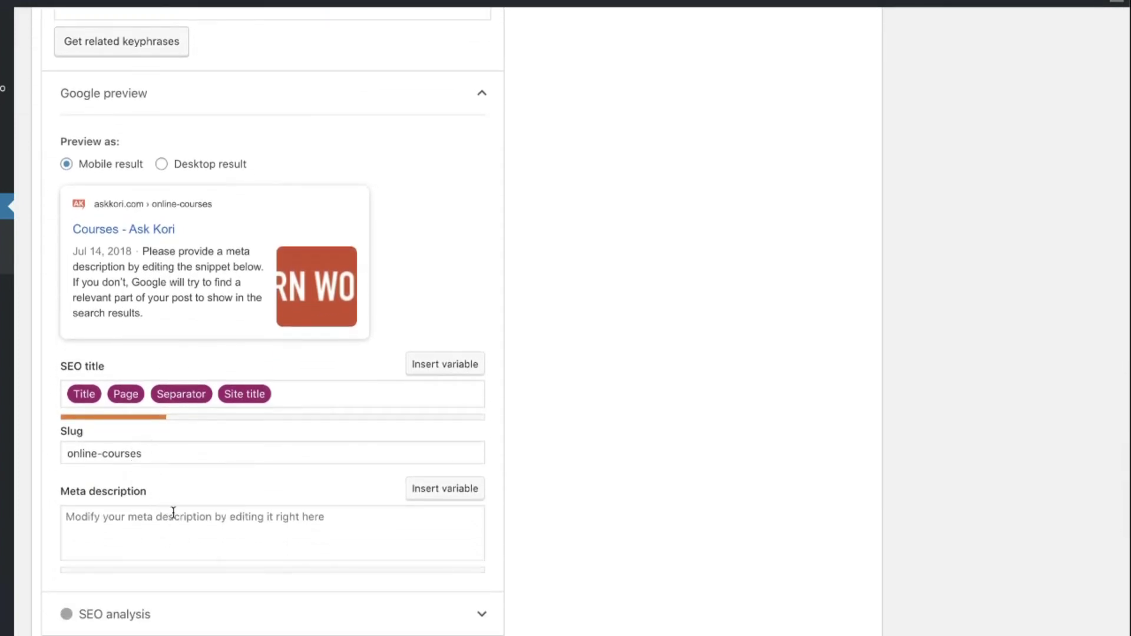
left_click(275, 393)
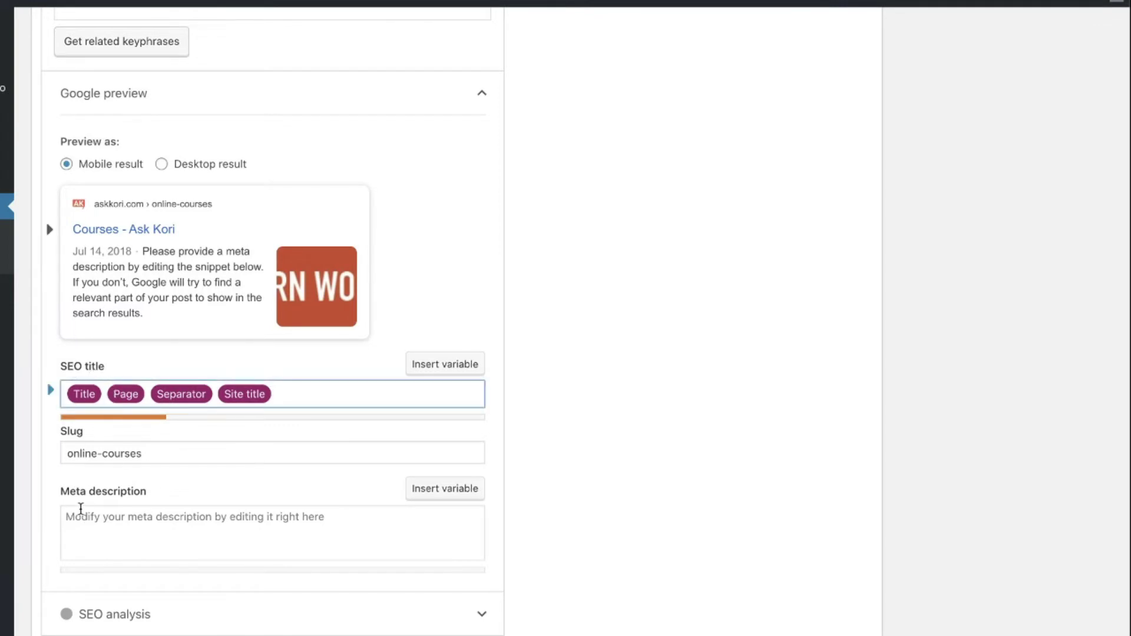
left_click(99, 533)
left_click(289, 392)
key("BackSpace")
key("BackSpace")
key("BackSpace")
key("BackSpace")
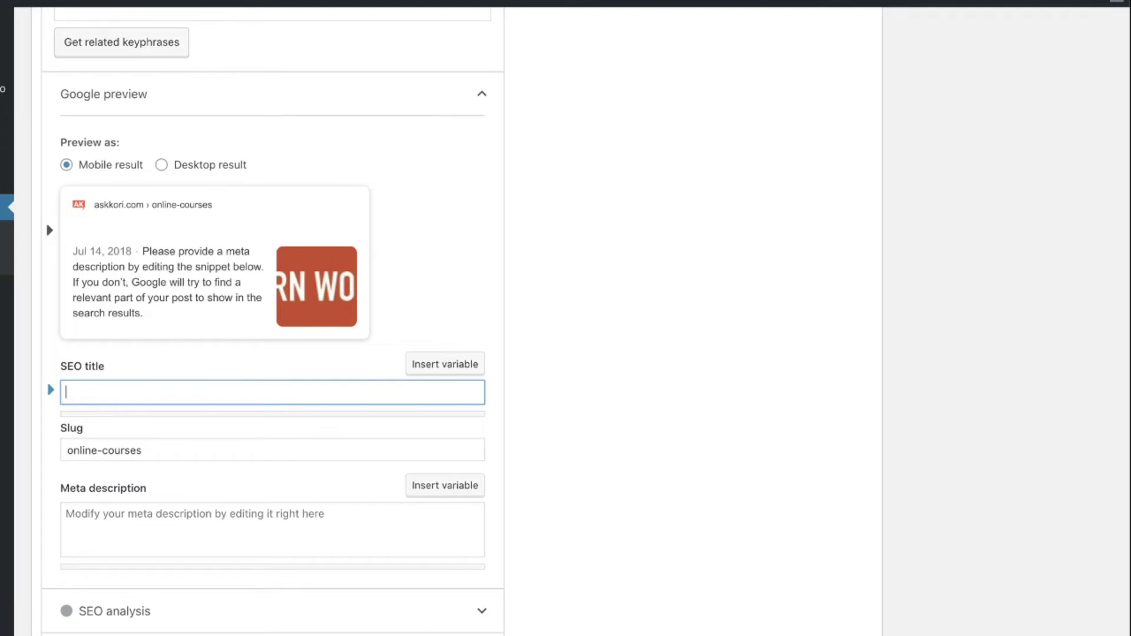
type("O")
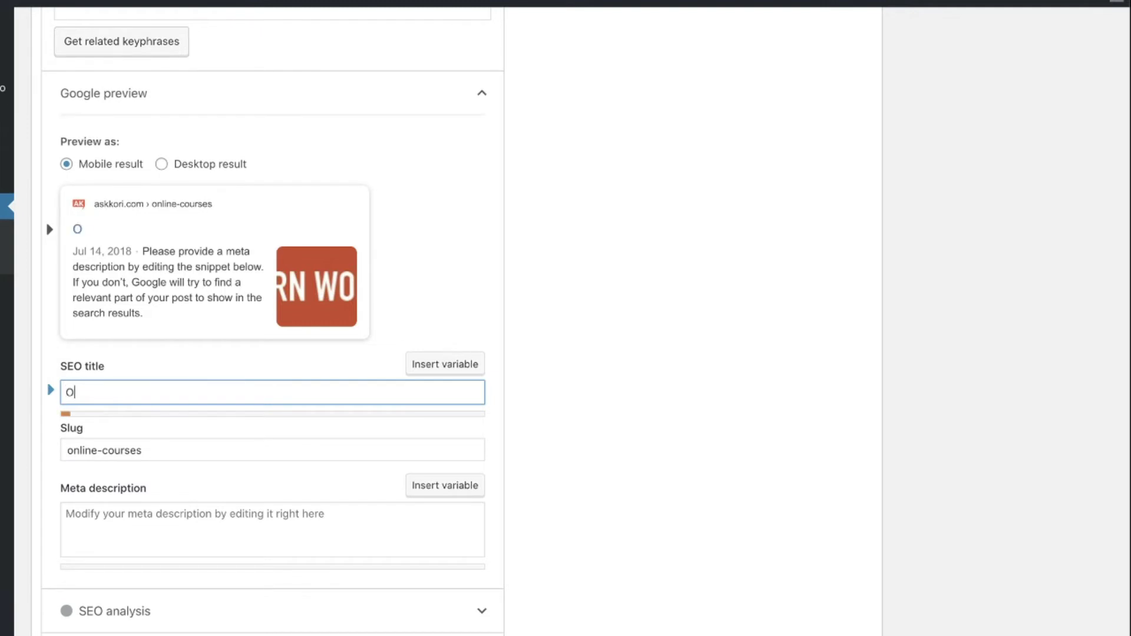
type("nline Digital ")
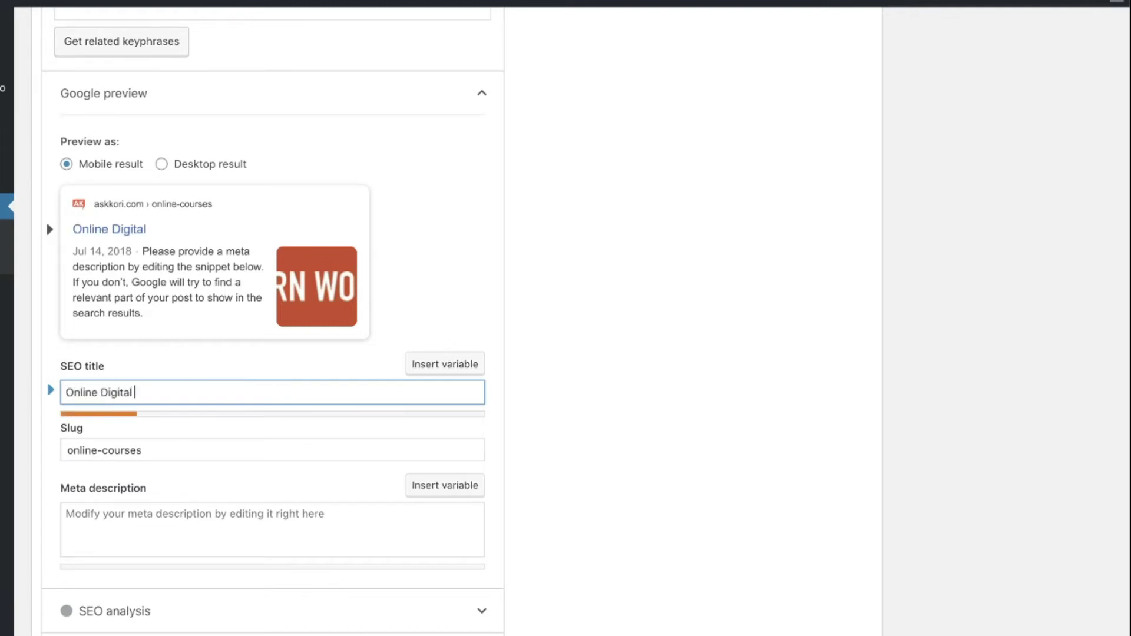
type("Courses - F")
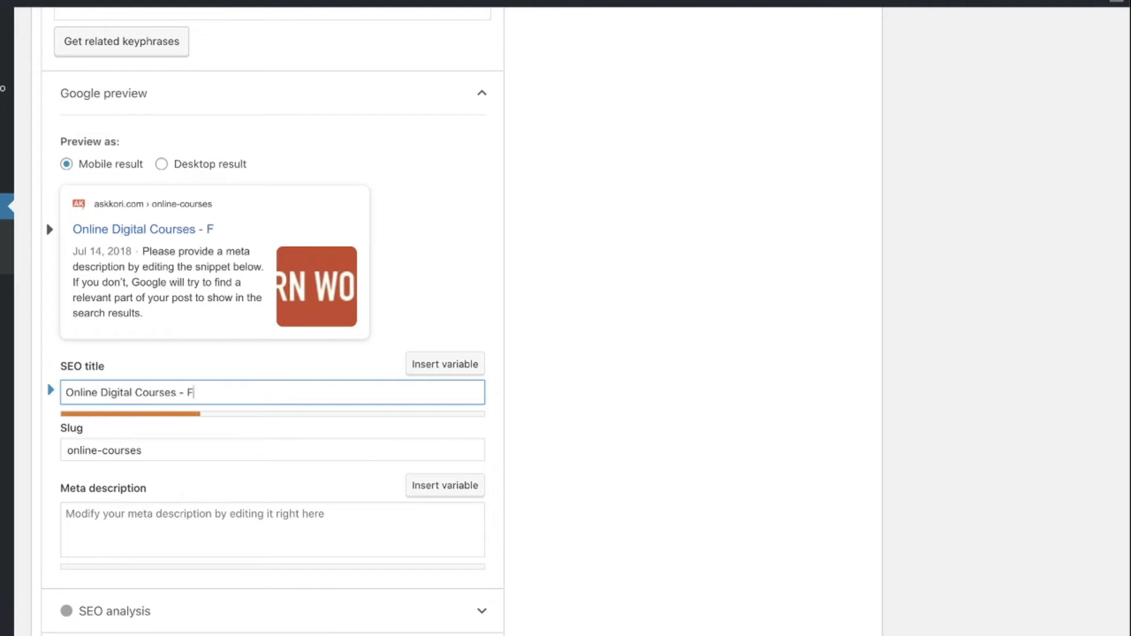
type("ree WordPress Courses")
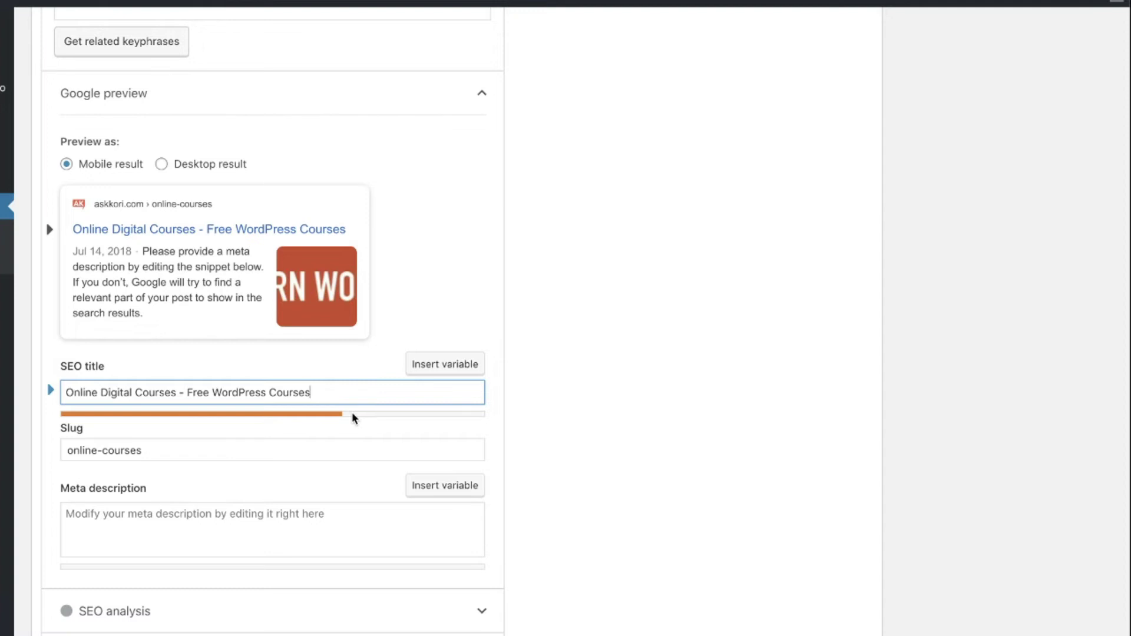
type("| Kori Ashton")
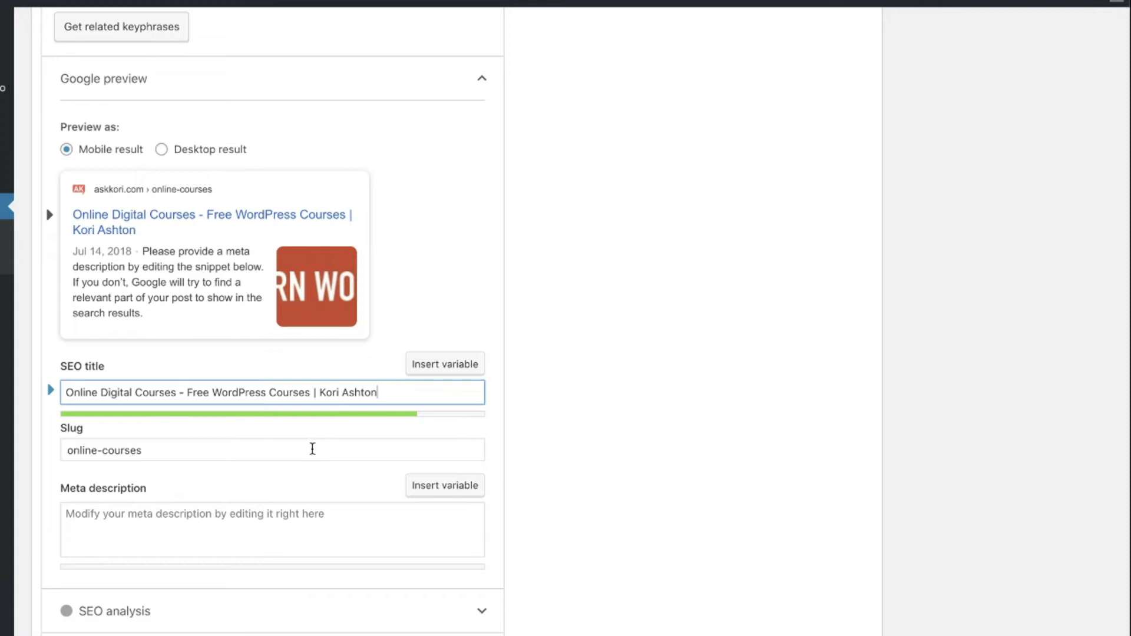
left_click(242, 520)
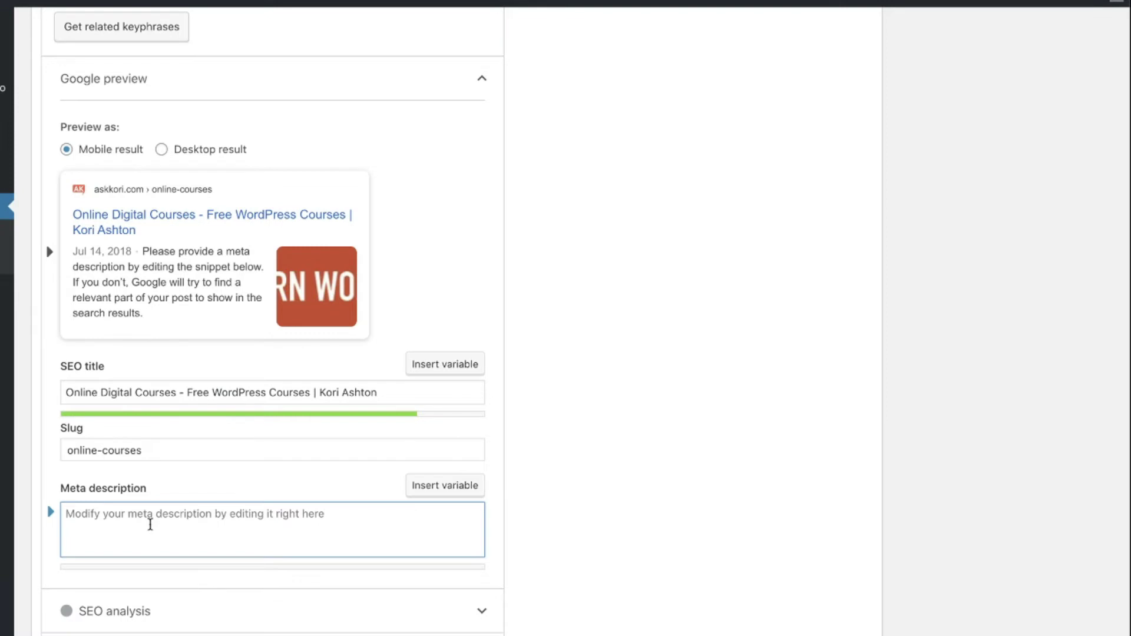
Step: Write the meta description 'Access free, online digital courses for SEO and WordPress. Learn best practices for building out a great WordPress website'
type("Access free, online digital courses for SEOa")
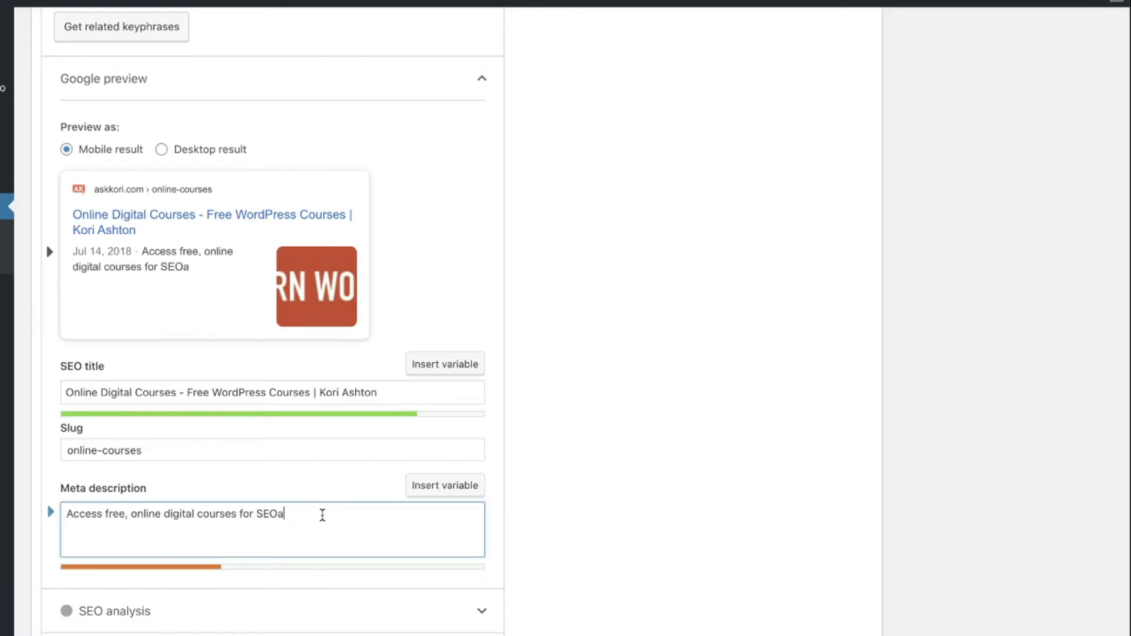
key("BackSpace")
type("and WordPre")
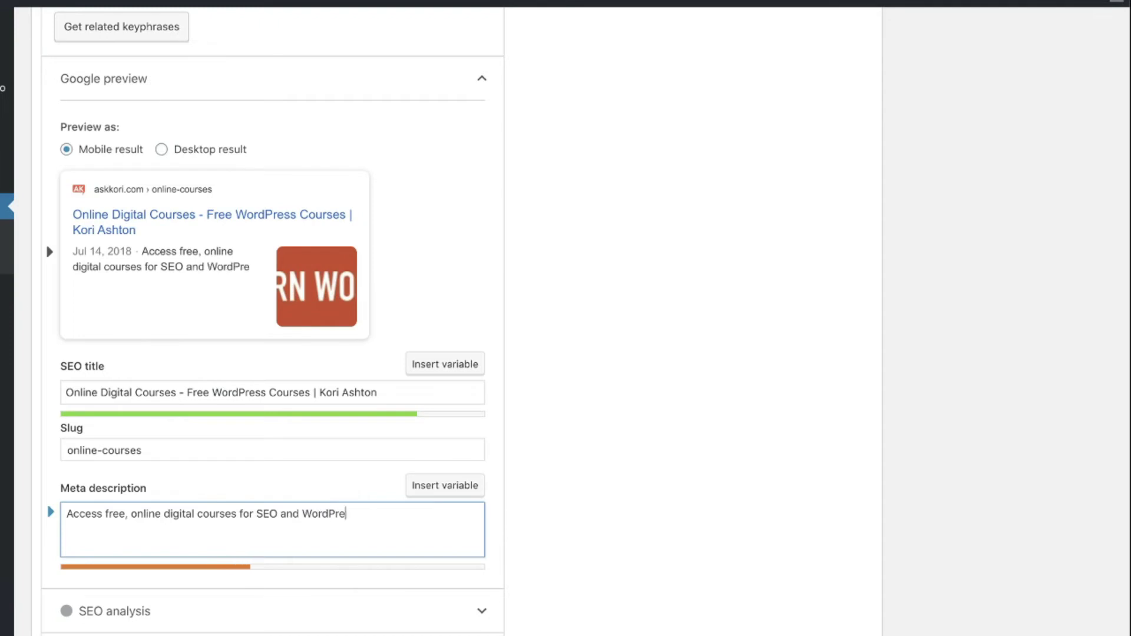
type("ss")
key("BackSpace")
type(". Learn best practice")
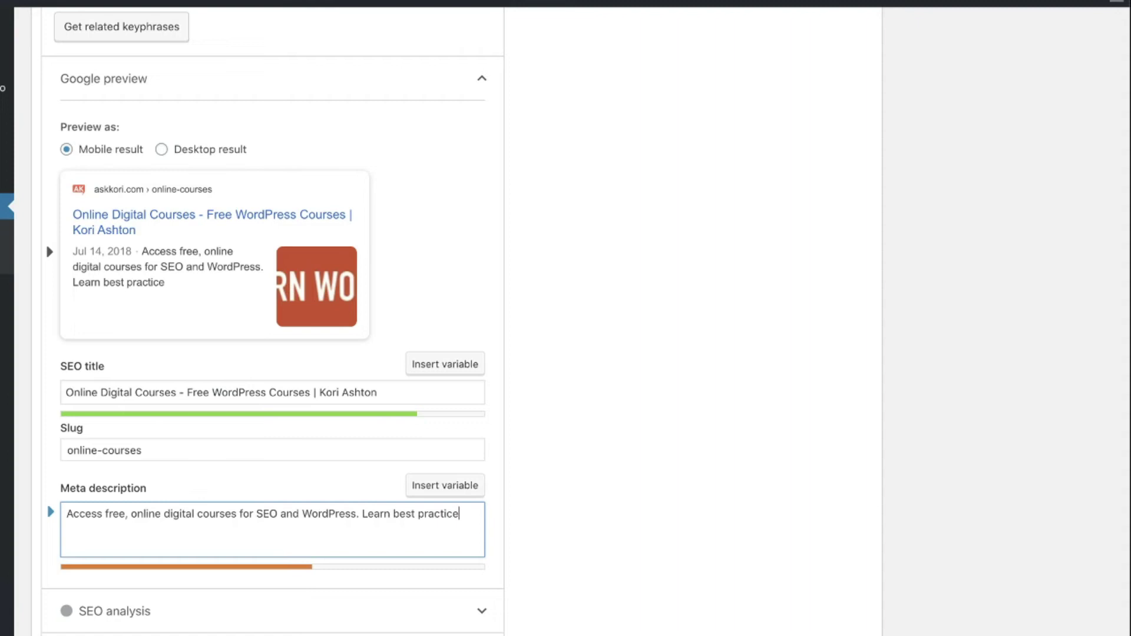
type("s for building out a great WordPress website.")
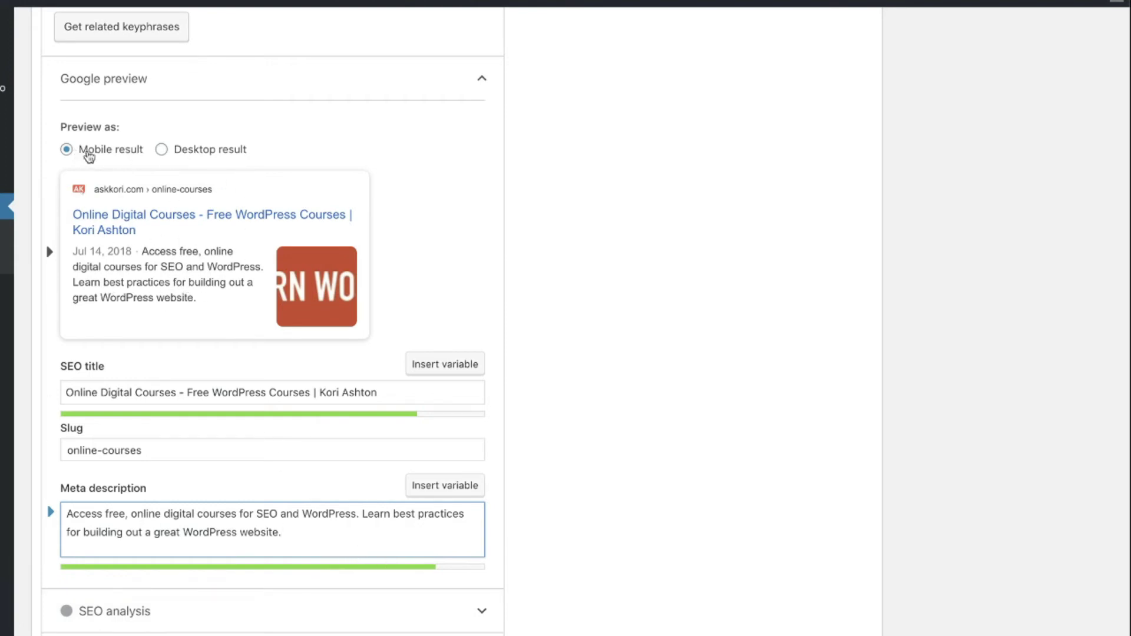
Step: Switch the Yoast snippet preview to Desktop result
left_click(162, 150)
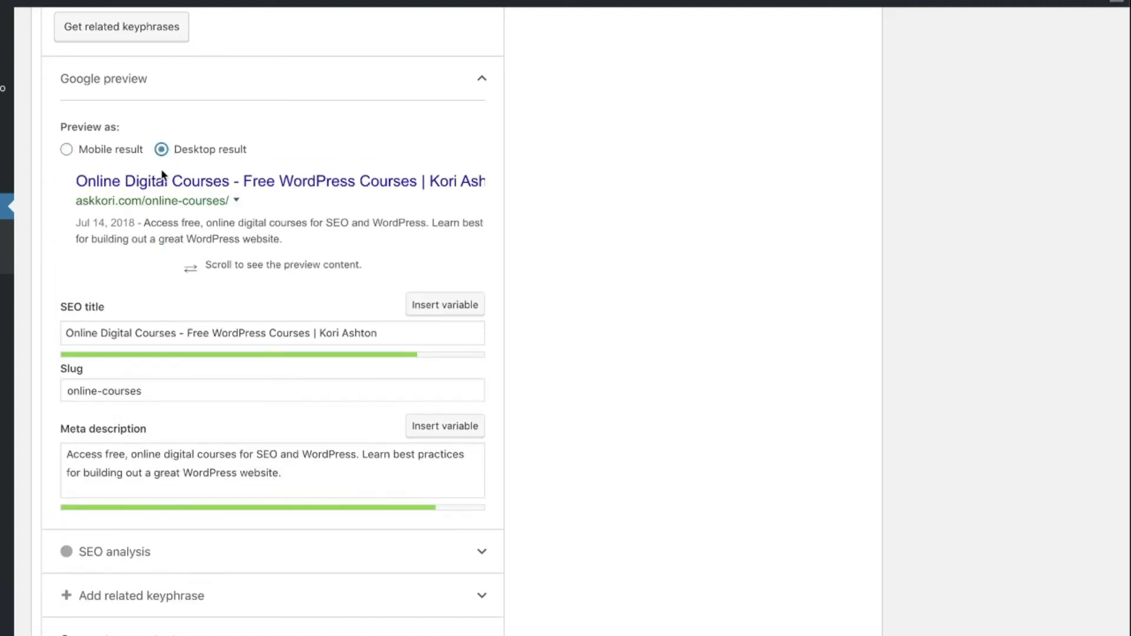